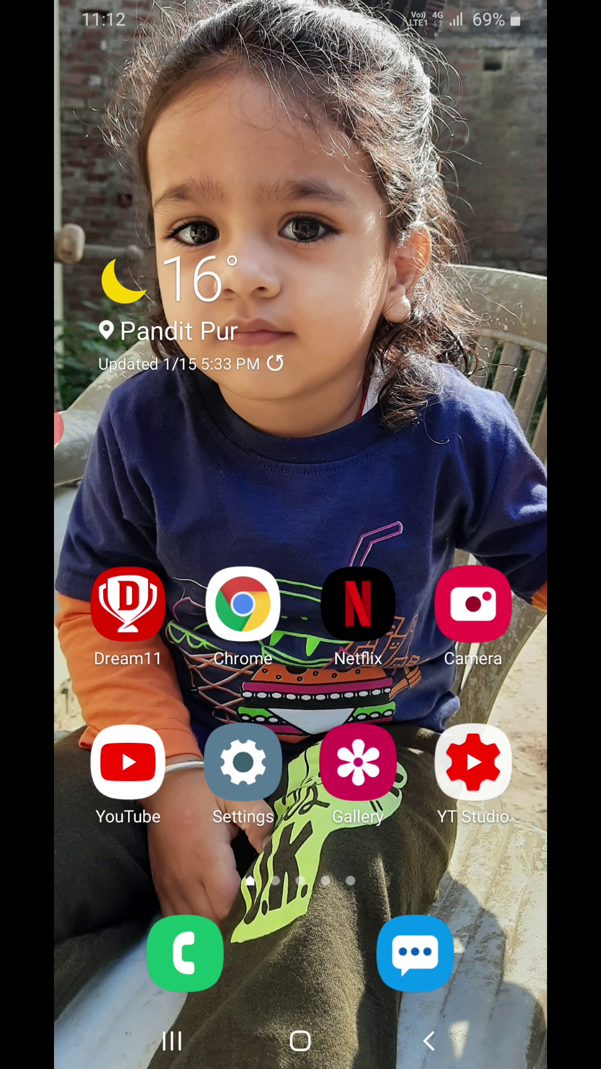
# - Launch Twitter from the app drawer and play the Unusual Videos dog-at-the-table clip full screen
pyautogui.moveTo(301, 753); pyautogui.dragTo(301, 334)
pyautogui.click(128, 185)
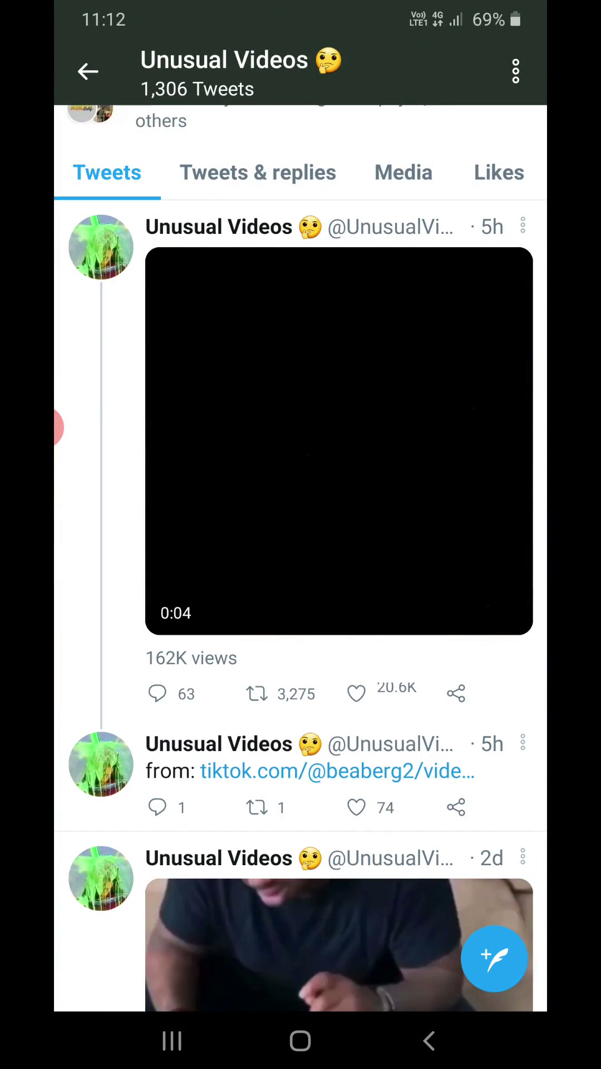
pyautogui.scroll(-5, 301, 586)
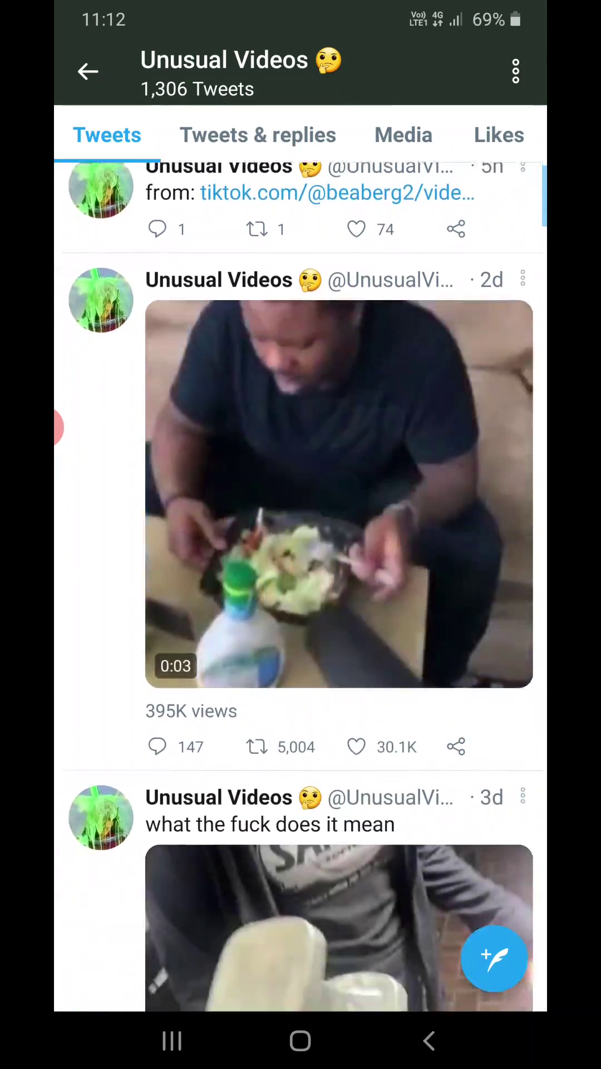
pyautogui.scroll(5, 301, 585)
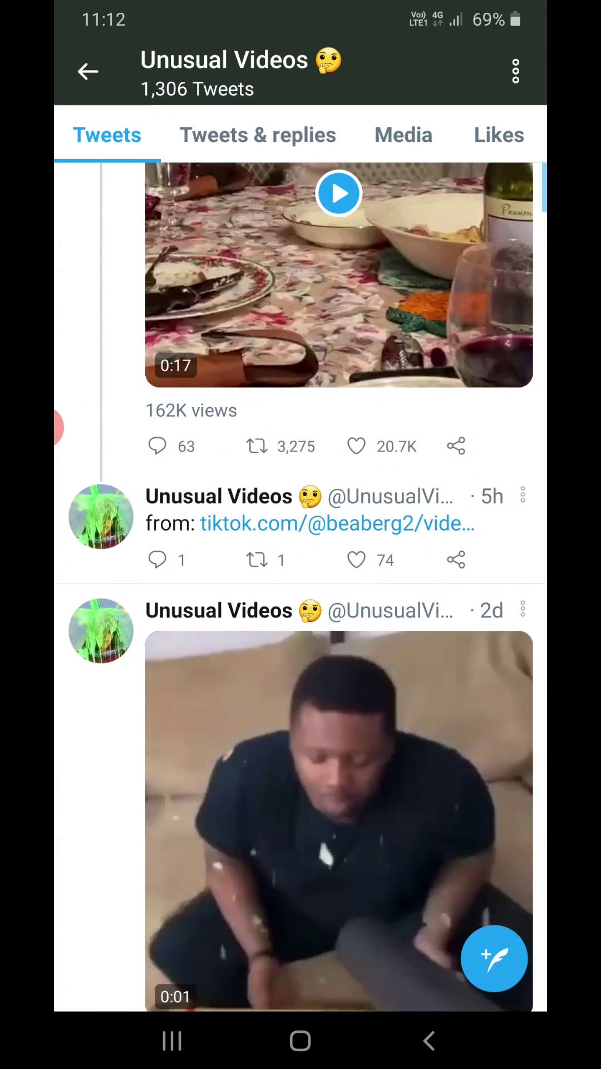
pyautogui.scroll(5, 301, 584)
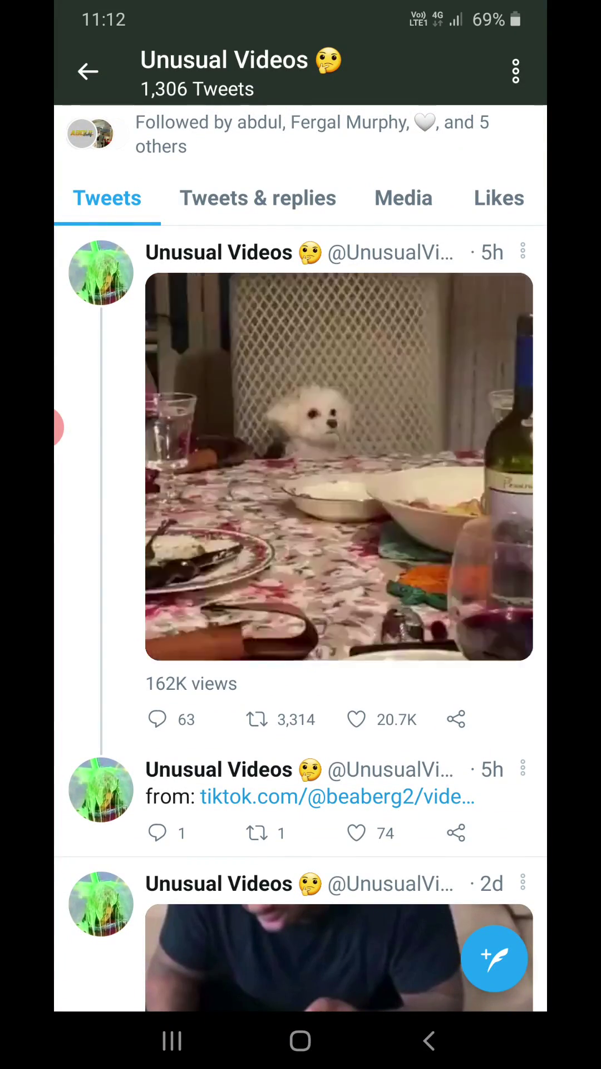
pyautogui.click(340, 467)
# - Pause the dog clip, copy its tweet link from the share sheet, then go home
pyautogui.click(78, 865)
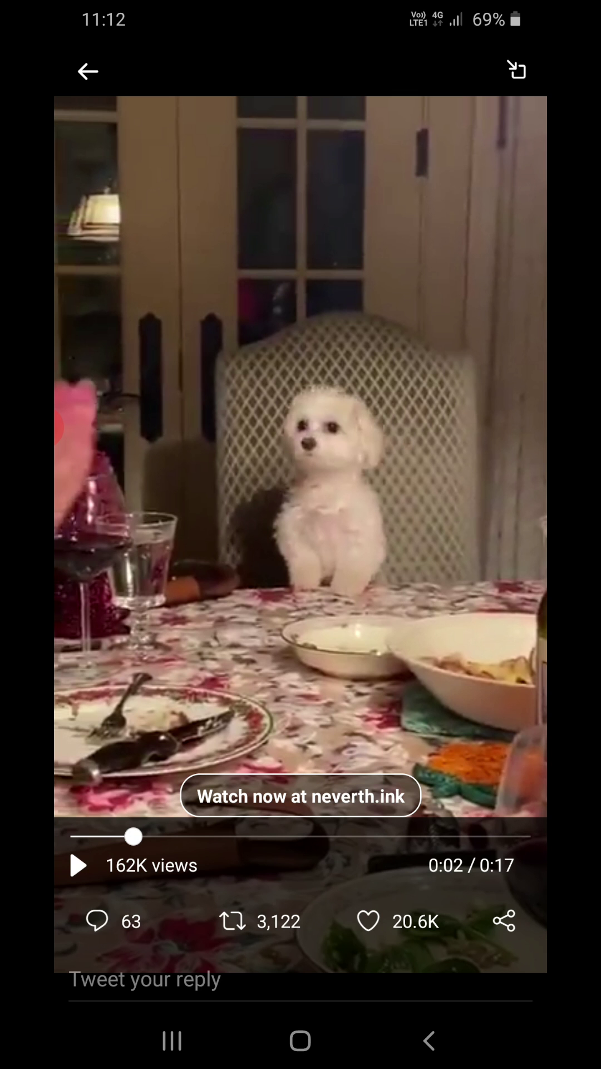
pyautogui.click(504, 922)
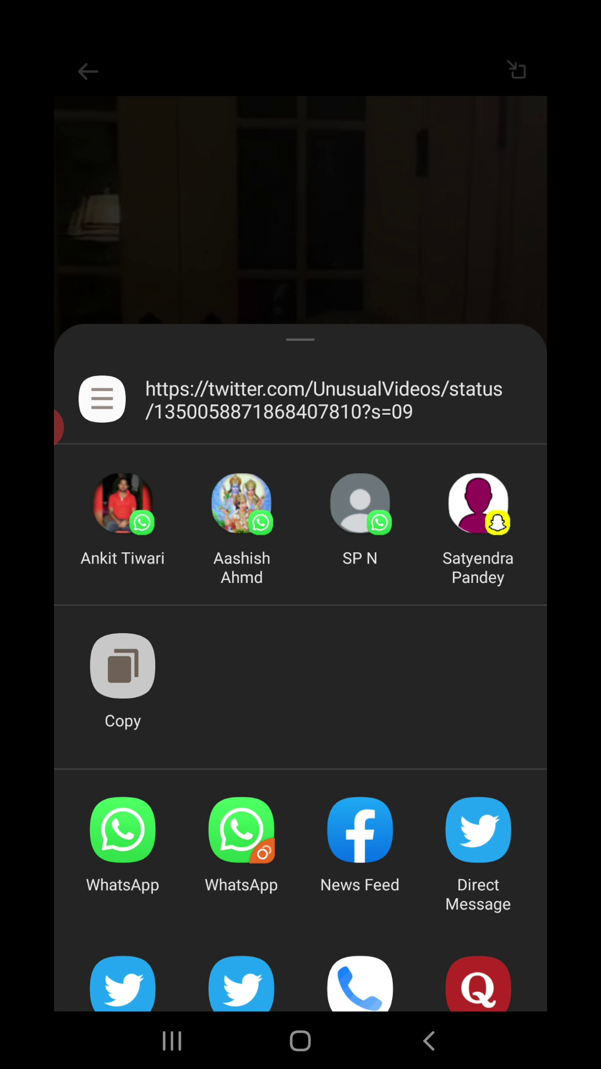
pyautogui.click(123, 677)
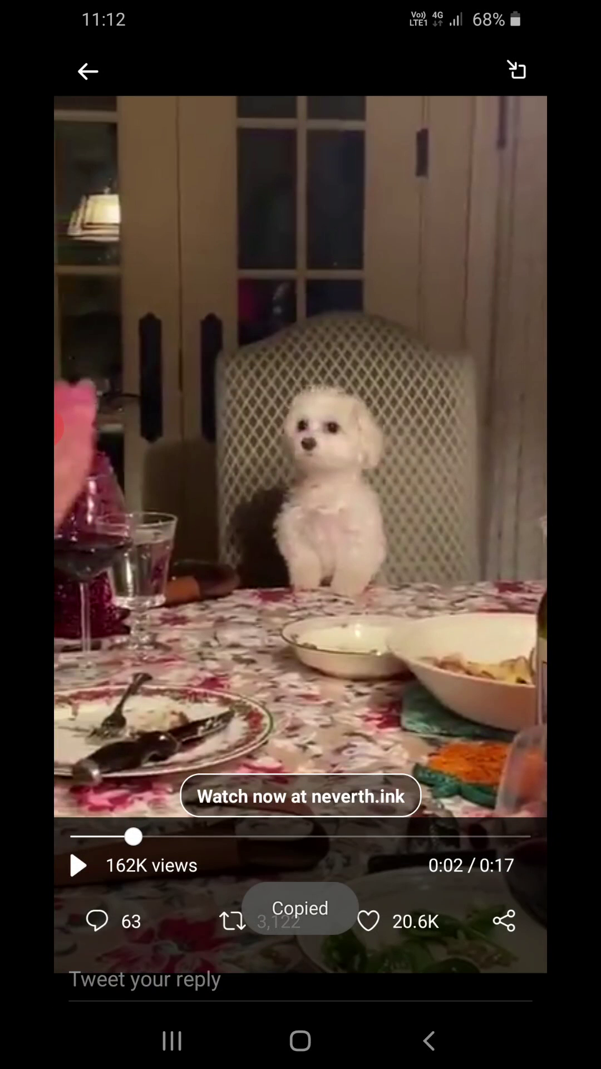
pyautogui.click(300, 1041)
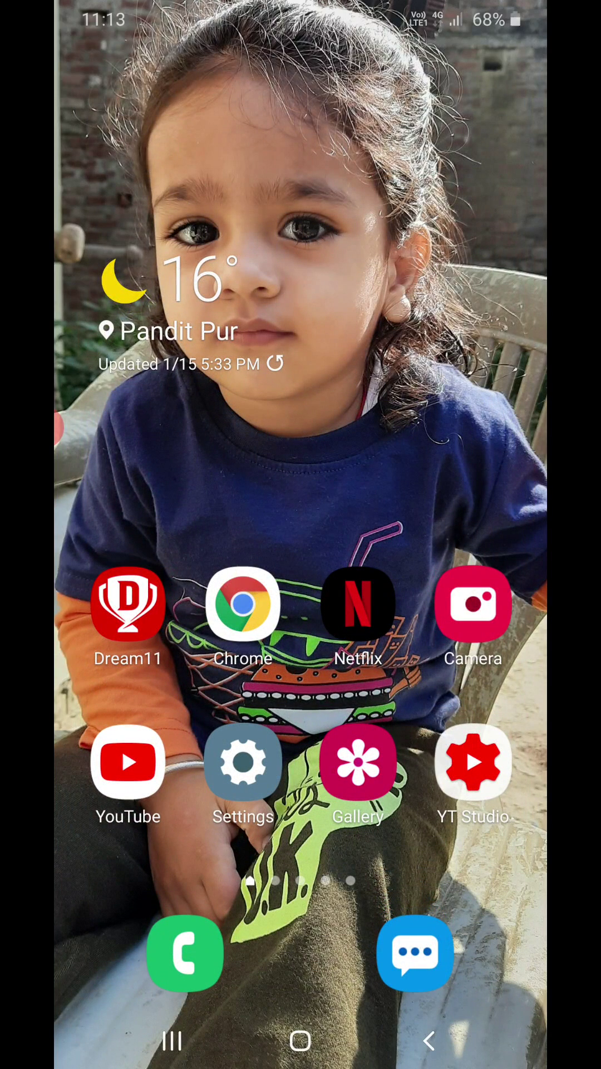
# - Go to savetweetvid.com in Chrome and submit the pasted dog tweet link for download options
pyautogui.click(244, 604)
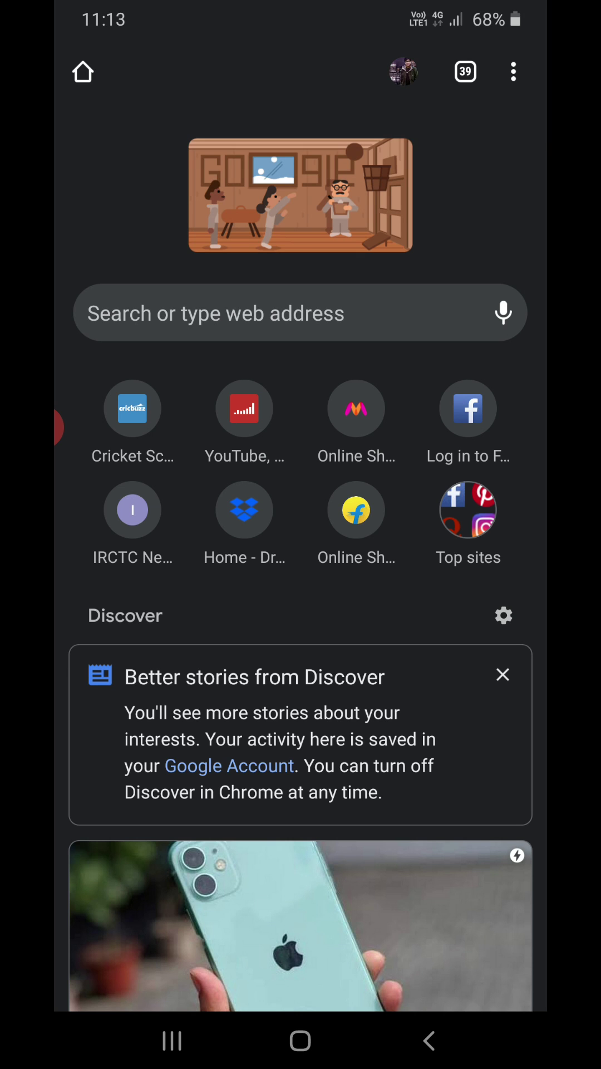
pyautogui.click(276, 313)
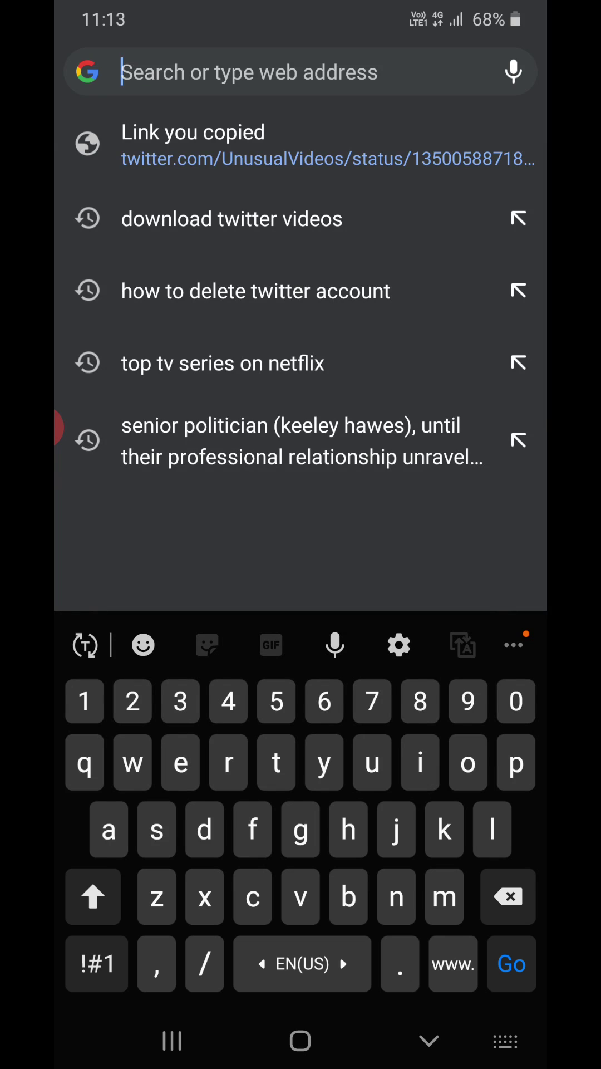
pyautogui.write('save')
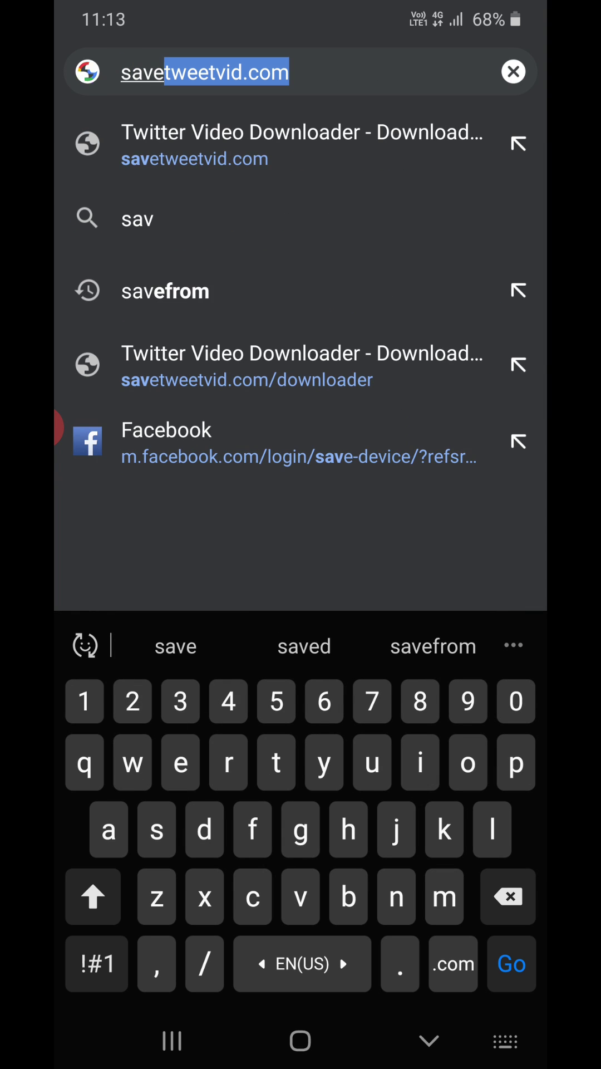
pyautogui.write('tweetvid')
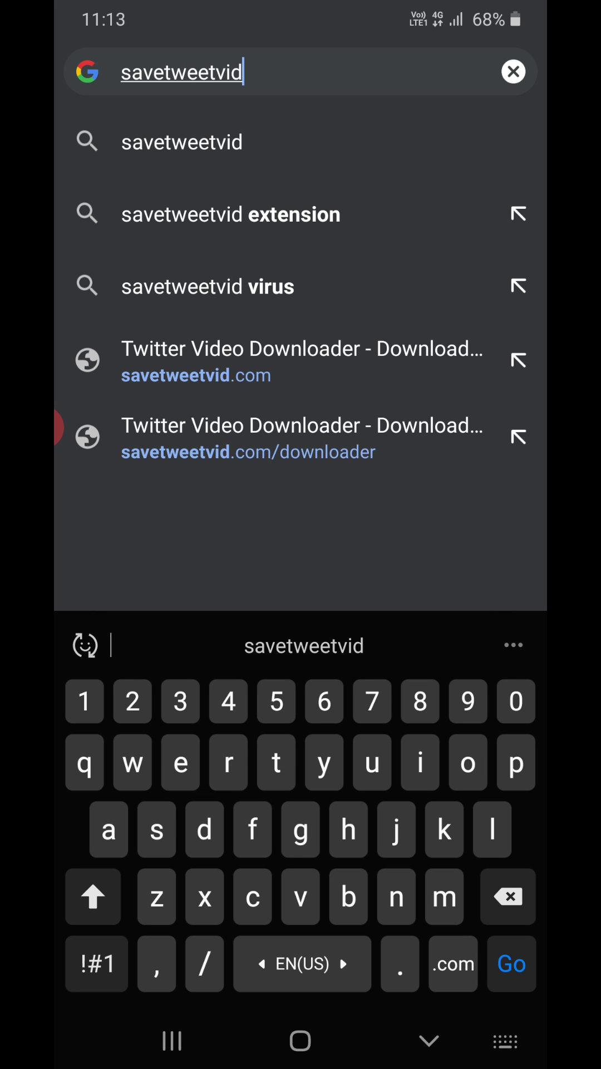
pyautogui.write('.com')
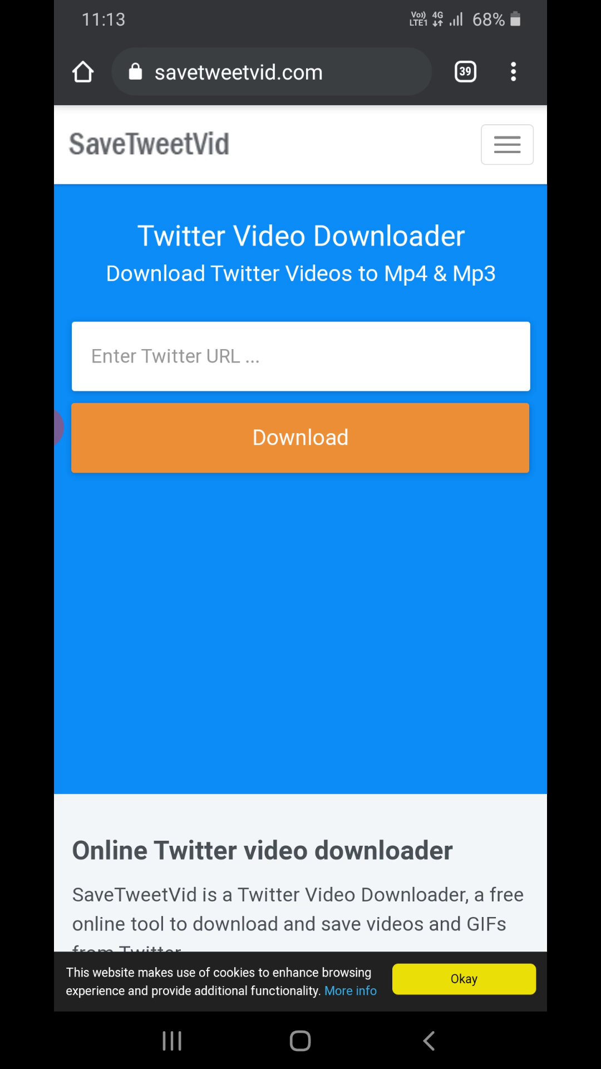
pyautogui.click(92, 356)
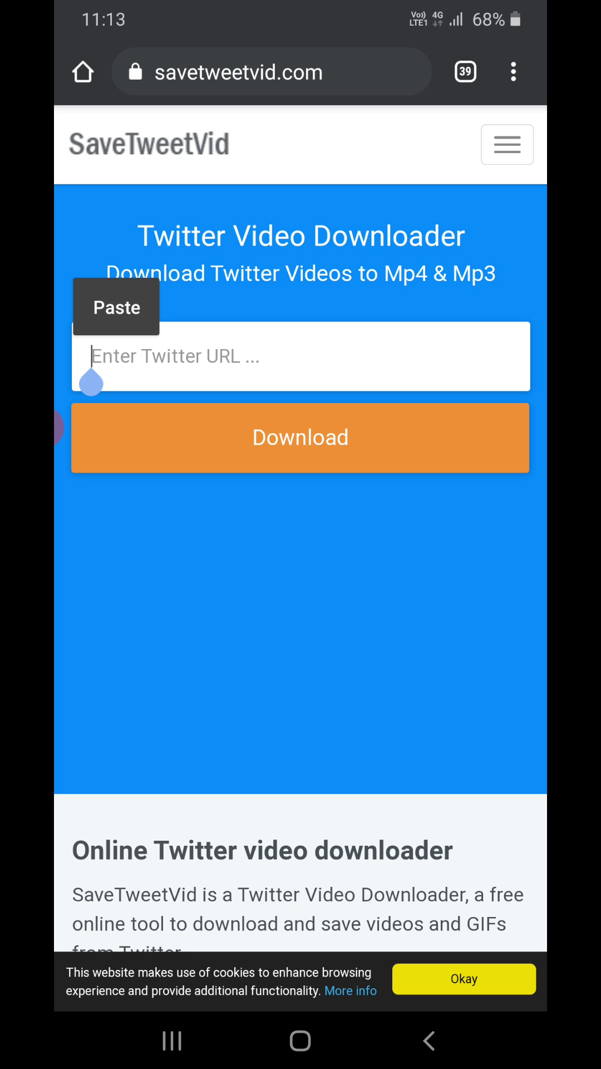
pyautogui.click(117, 308)
pyautogui.click(300, 438)
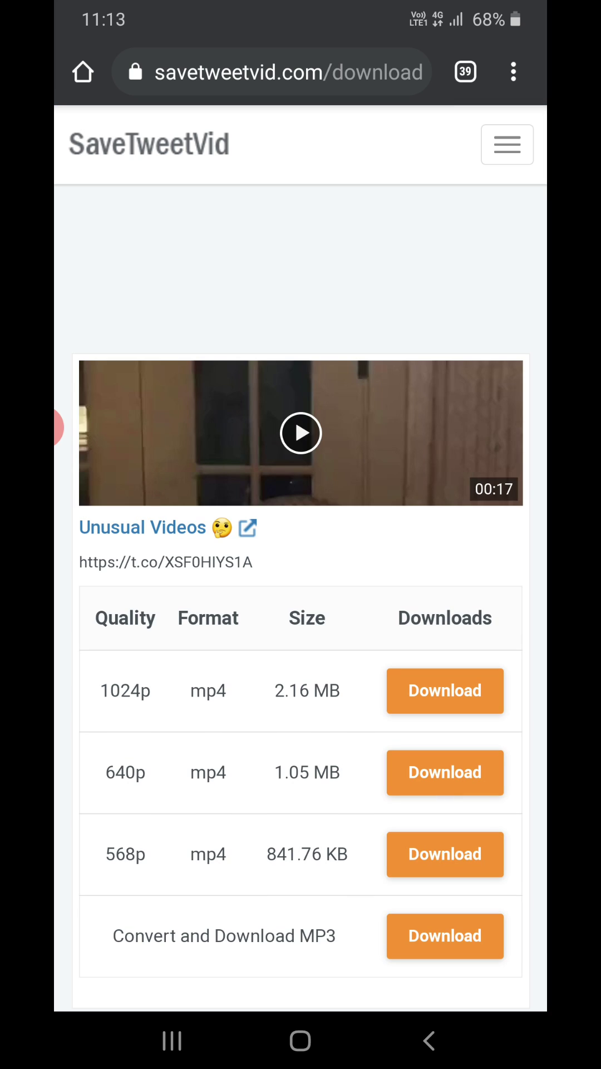
pyautogui.scroll(-5, 300, 584)
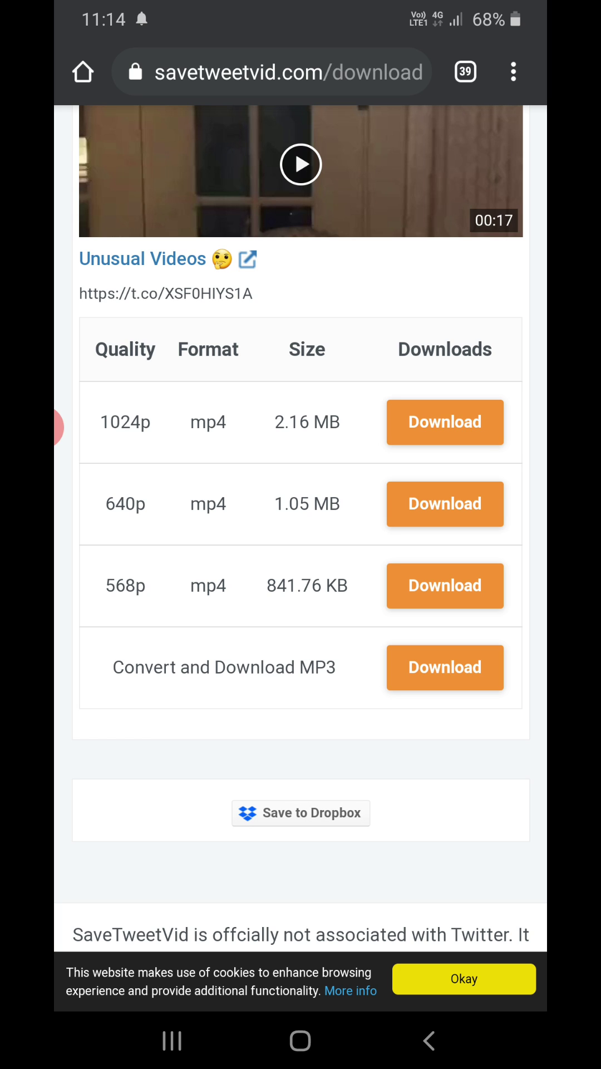
# - Download the 568p MP4 of the dog clip using the Download link menu option
pyautogui.rightClick(445, 586)
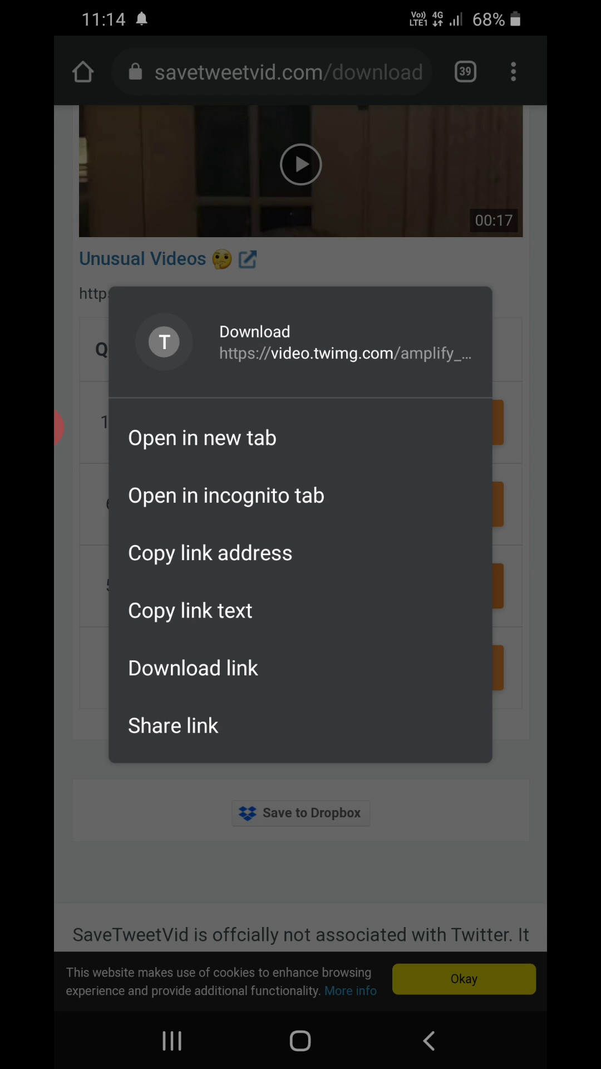
pyautogui.click(193, 668)
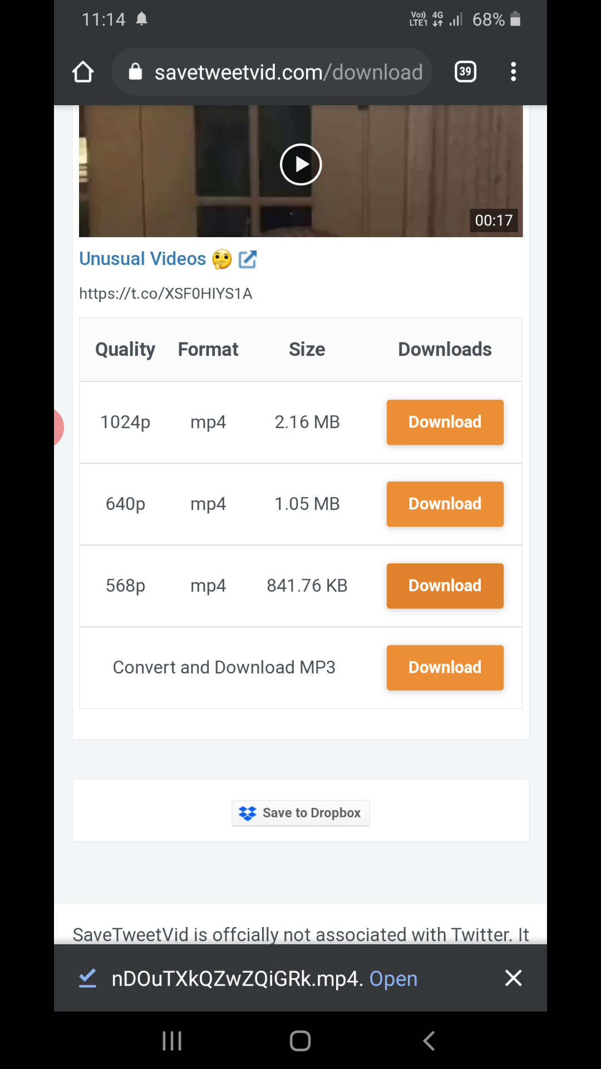
# - Play the downloaded dog clip MP4 from the download snackbar, then return home
pyautogui.click(514, 72)
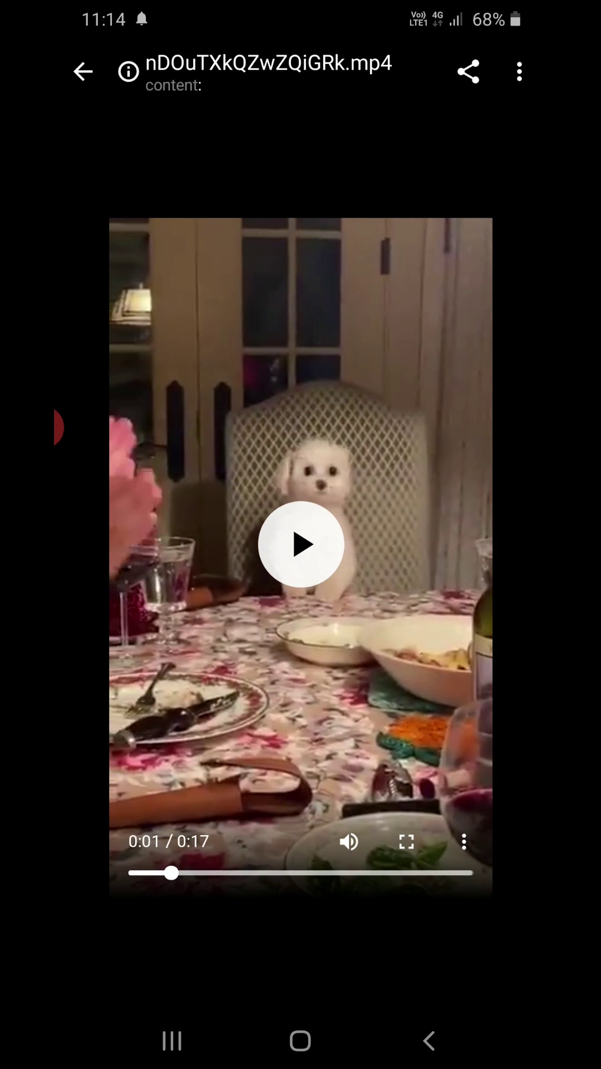
pyautogui.click(301, 1040)
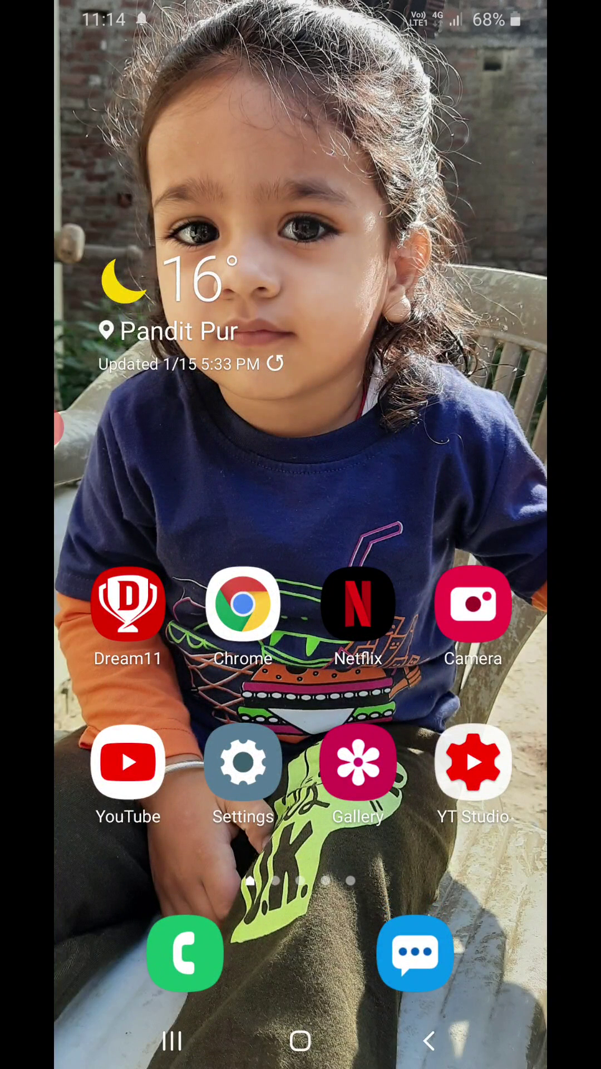
pyautogui.click(60, 428)
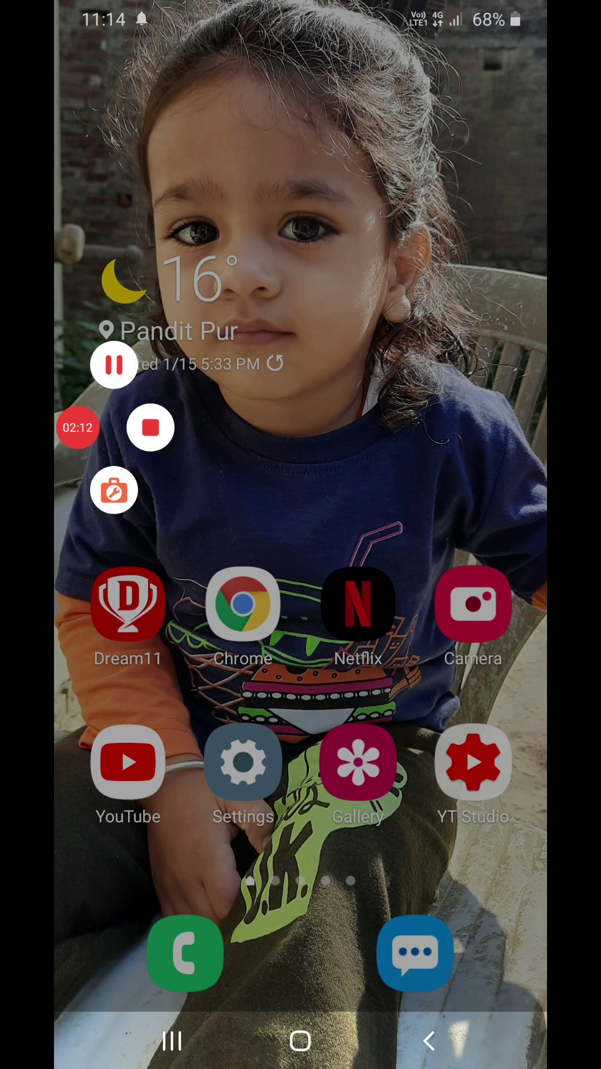